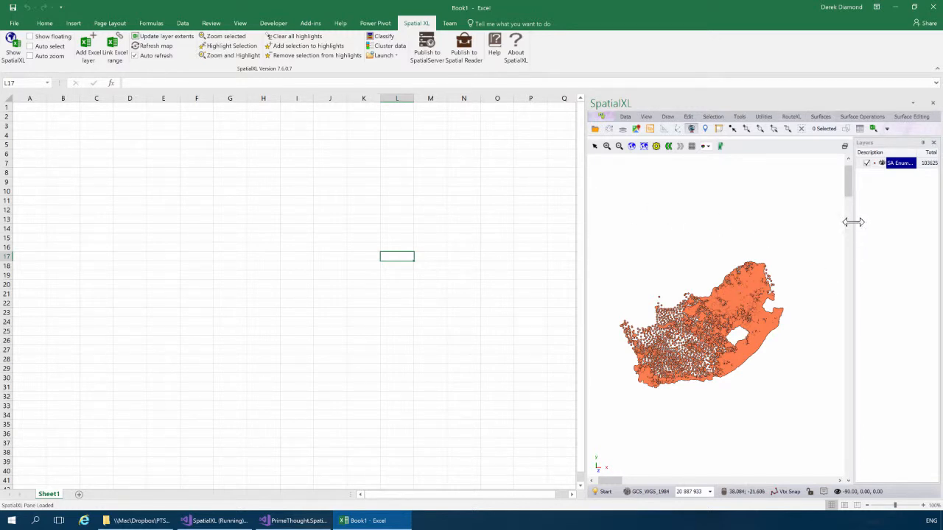
Step: Widen the Layers panel beside the South Africa map so the enumeration-area layer name shows
drag(852, 222, 821, 222)
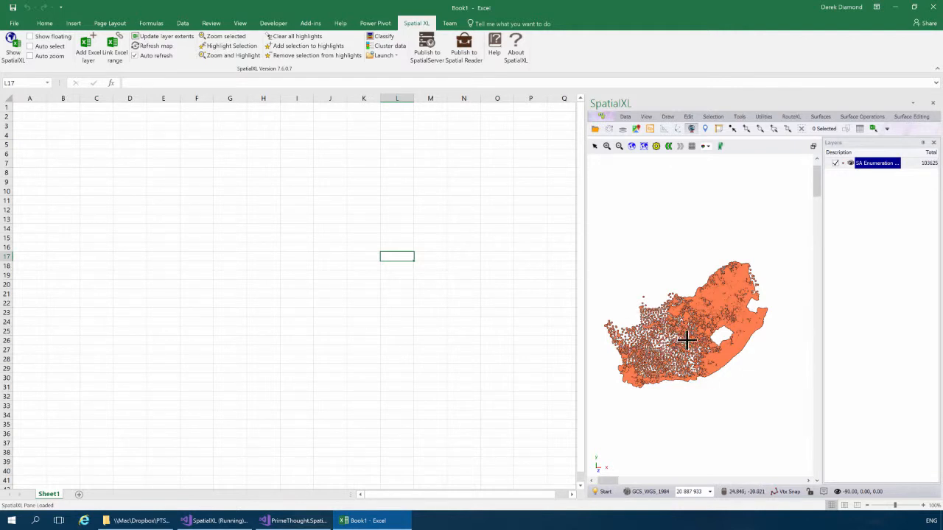
right_click(873, 167)
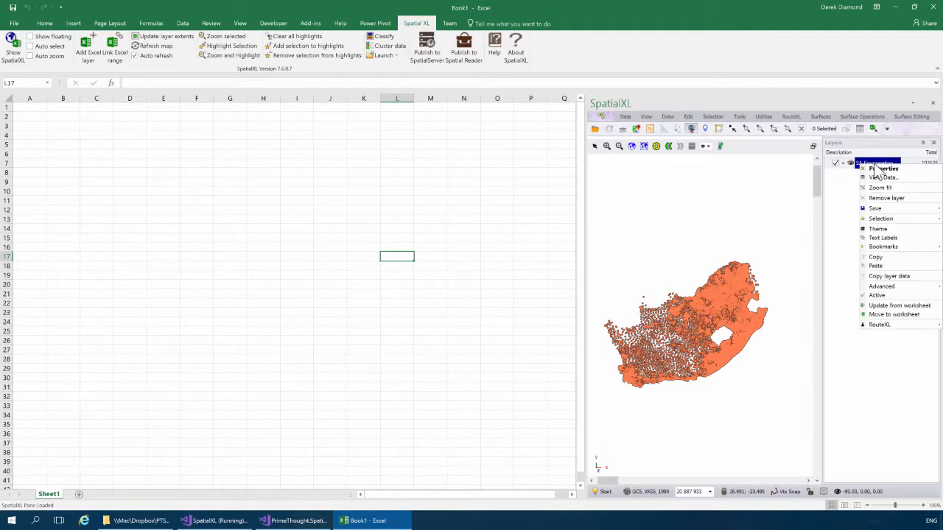
click(880, 178)
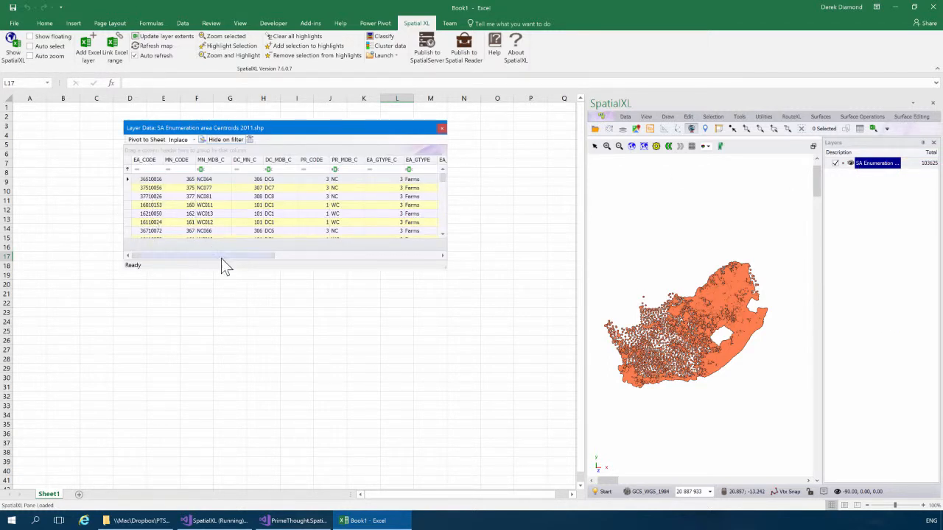
drag(216, 255, 398, 255)
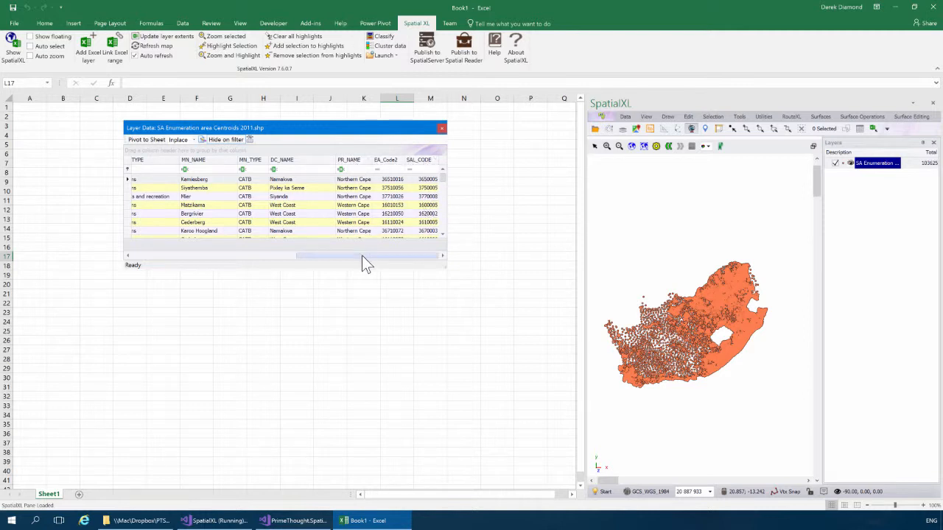
drag(383, 258, 159, 260)
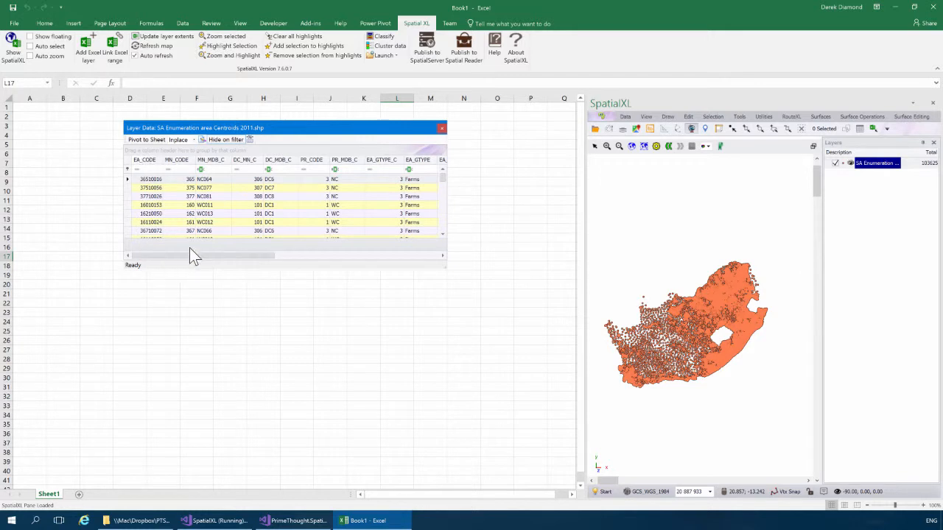
drag(180, 256, 353, 258)
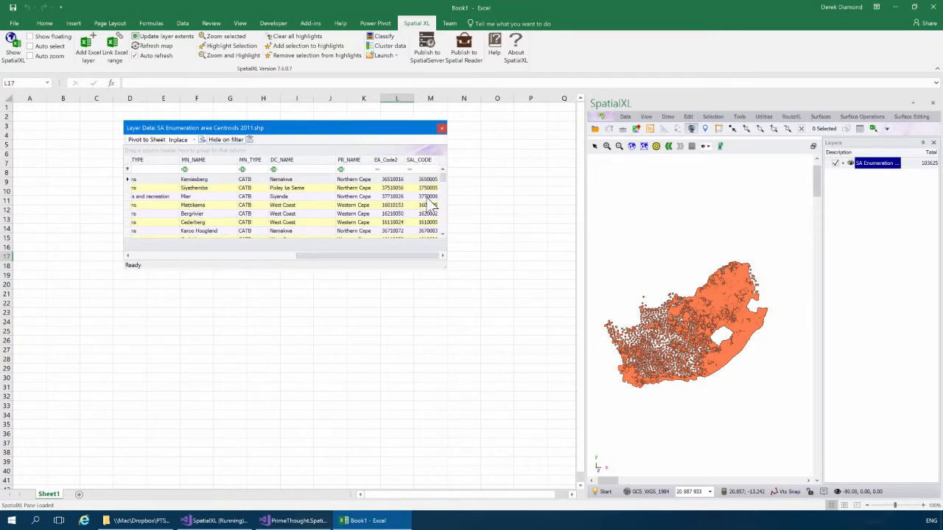
click(441, 129)
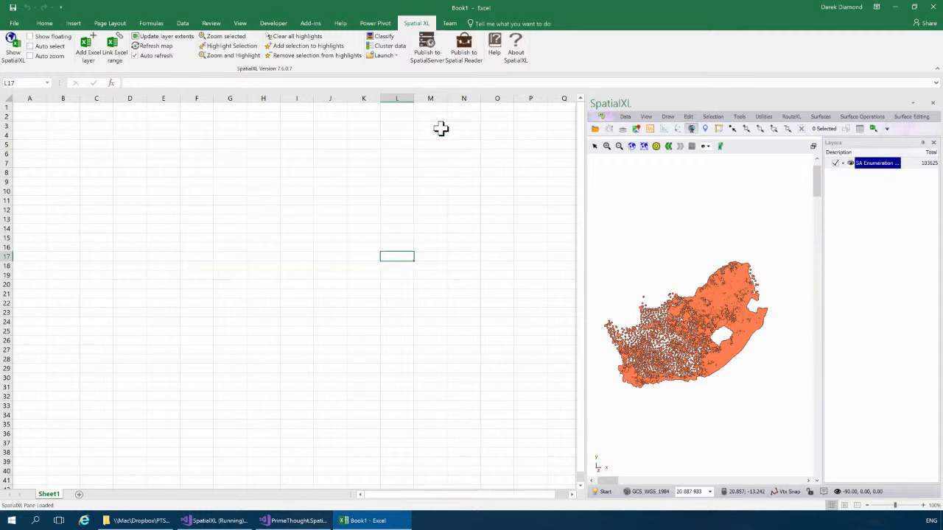
Step: Add SA Enumeration areas 2011.shp to the map from the Recent Files list
click(625, 118)
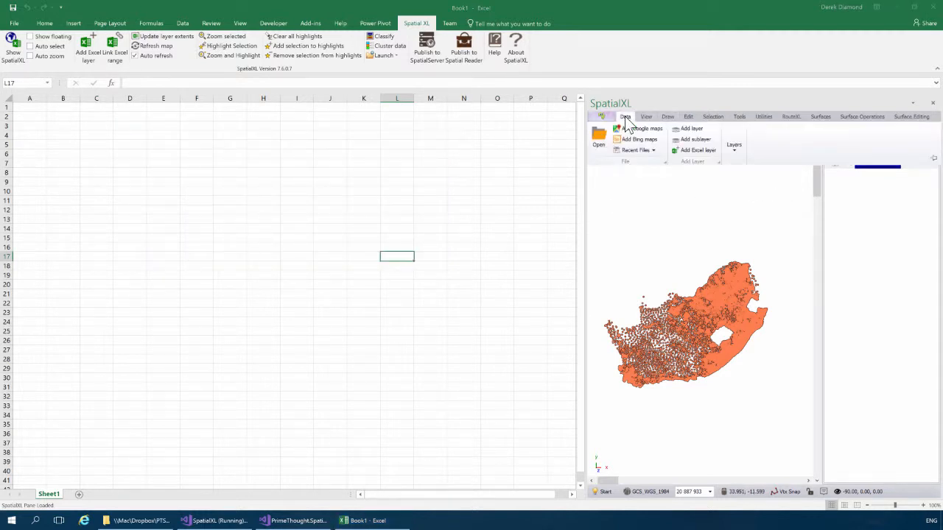
click(653, 153)
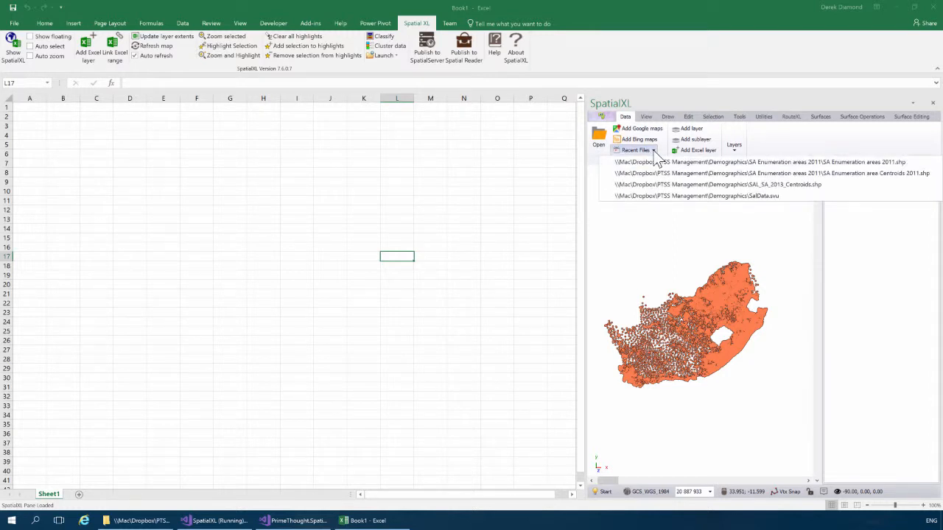
click(869, 163)
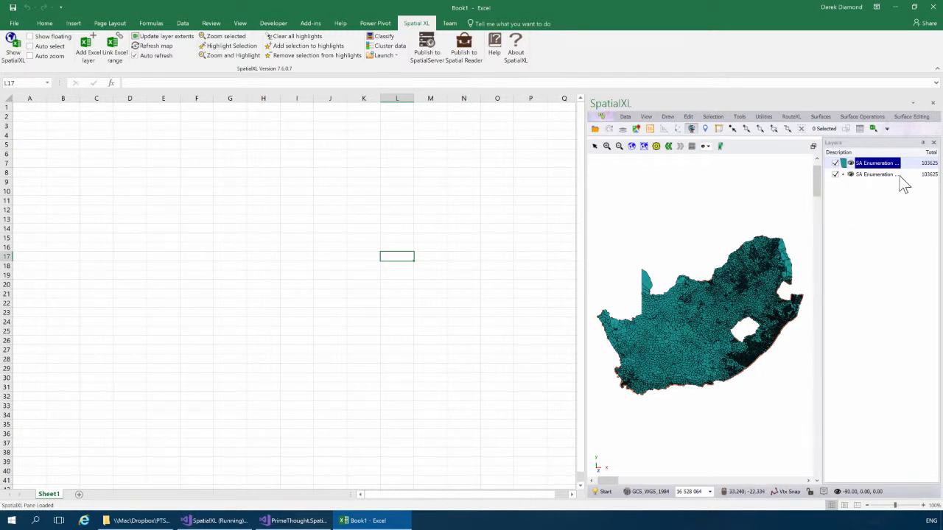
right_click(873, 174)
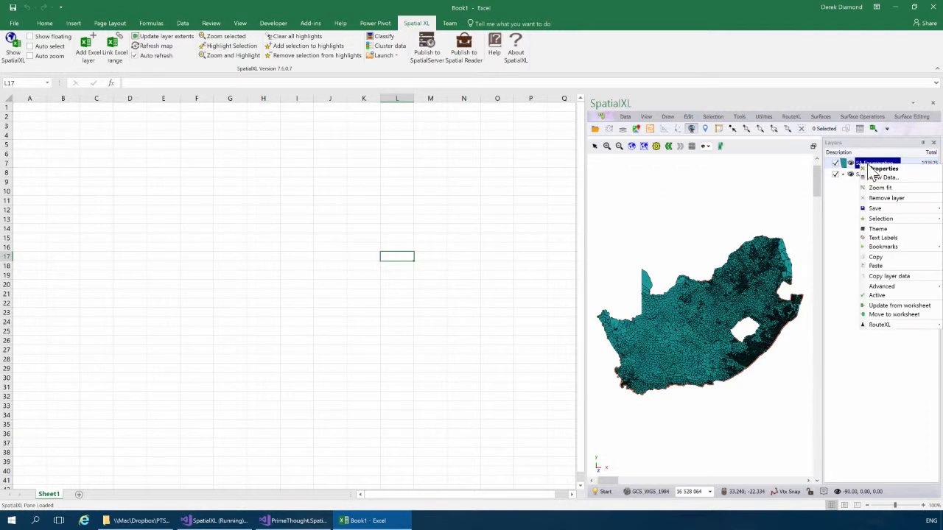
click(879, 180)
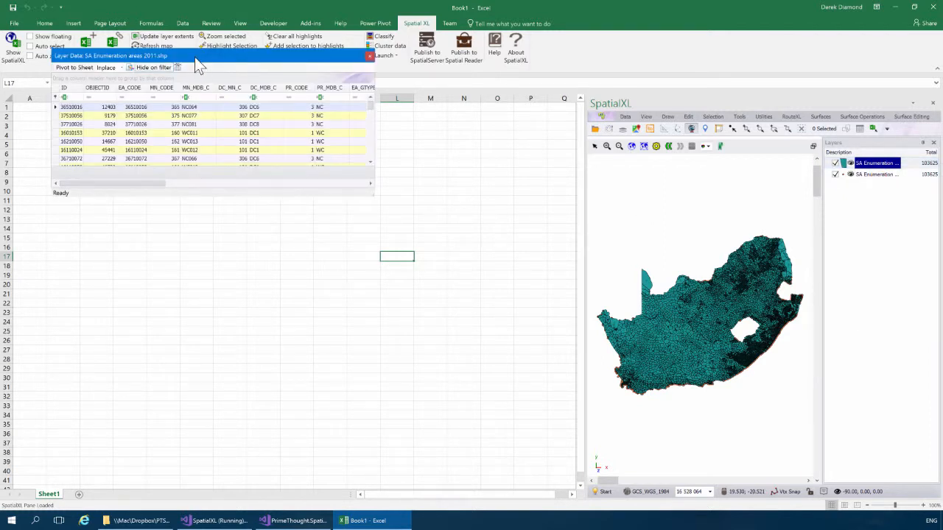
drag(197, 64, 280, 160)
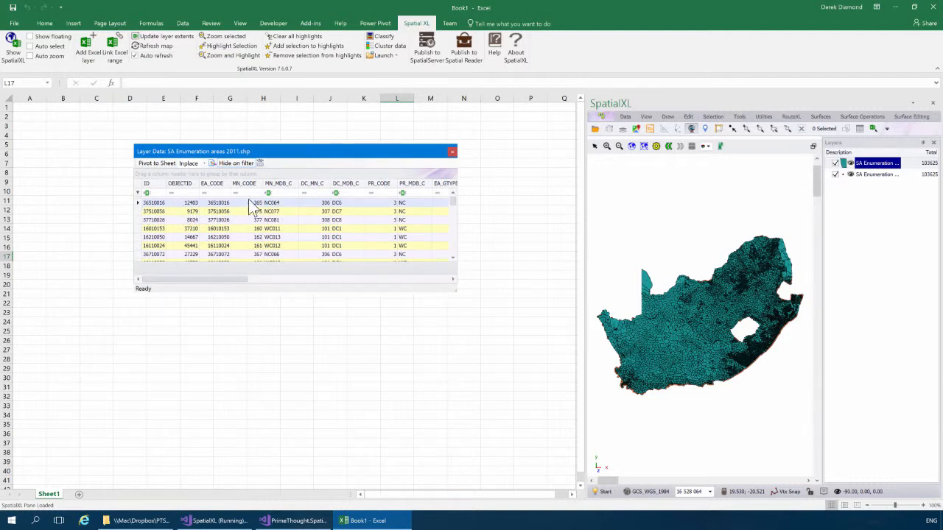
drag(230, 279, 442, 279)
click(451, 151)
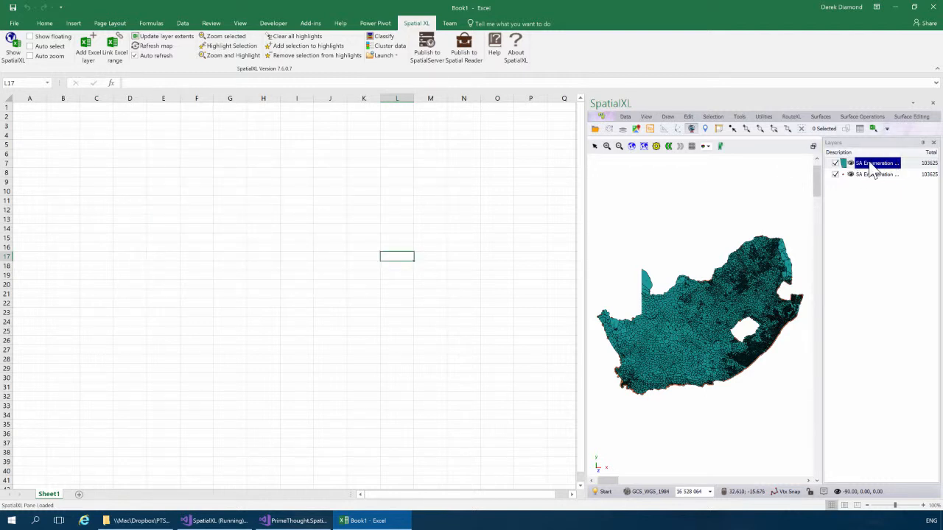
Step: Start a Join Layers from SA Enumeration area Centroids 2011.shp and enlarge the dialog to list columns
click(738, 118)
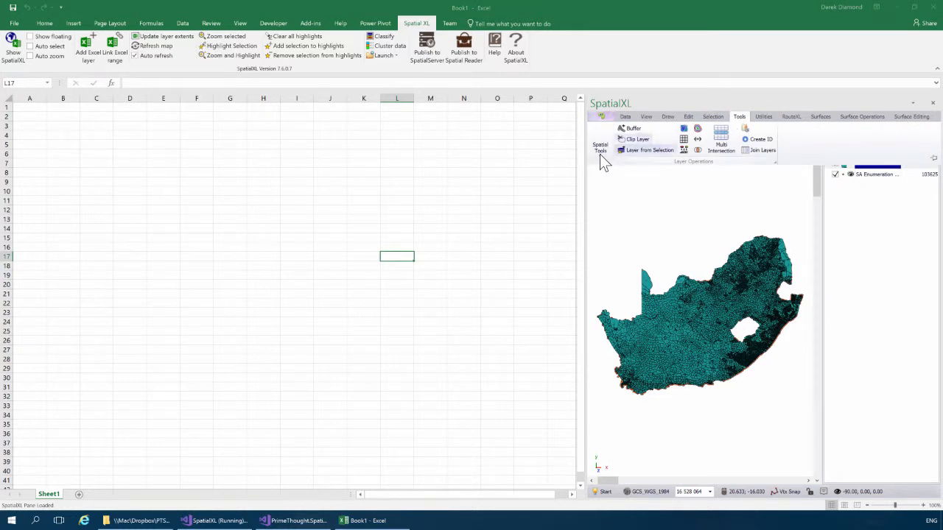
click(757, 161)
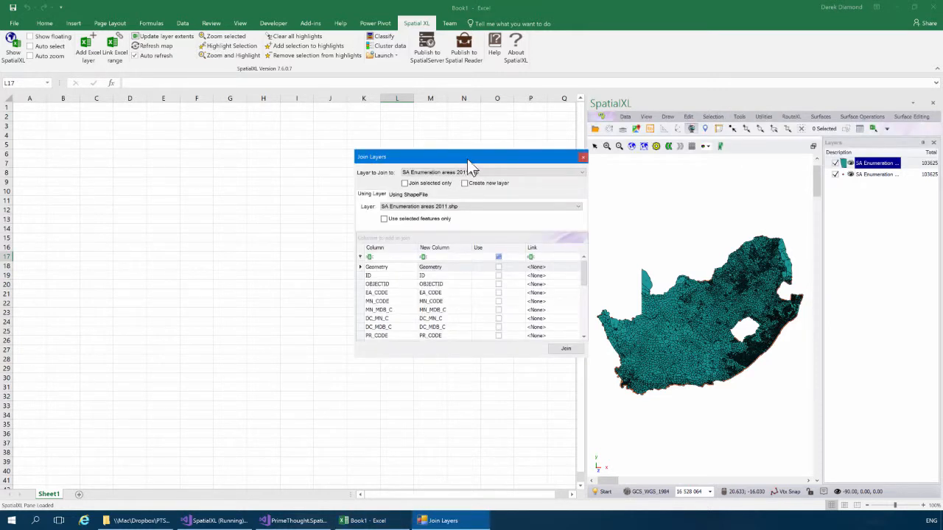
drag(467, 161, 455, 144)
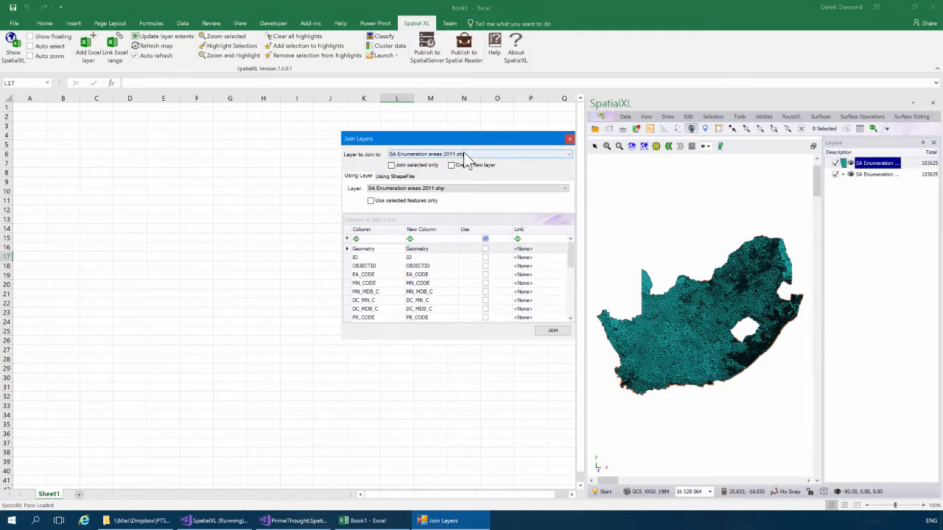
click(458, 189)
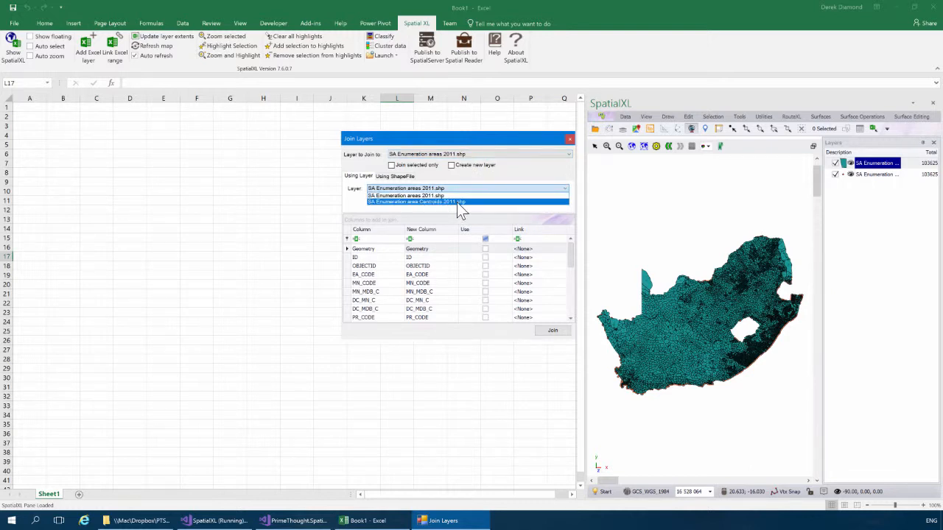
click(457, 202)
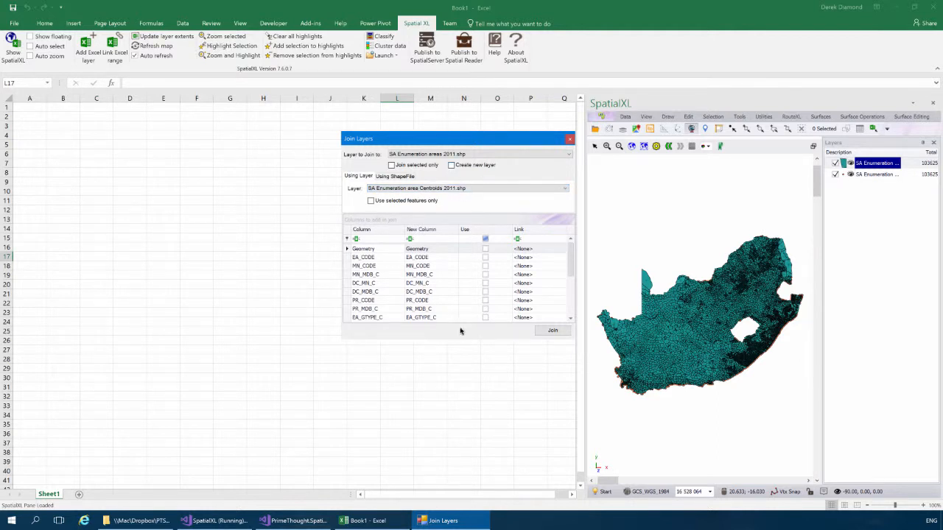
drag(453, 337, 451, 375)
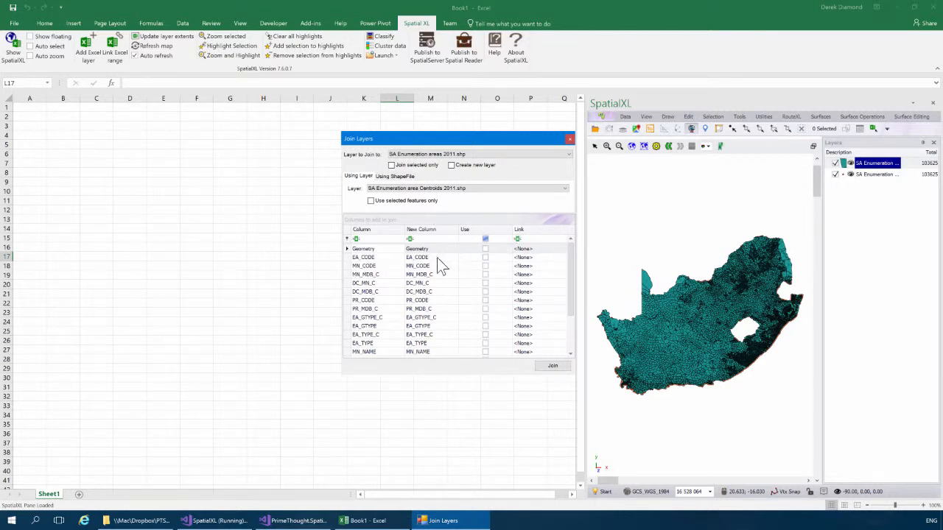
Step: Link EA_CODE to the centroids' EA_CODE, include SAL_CODE, and run the join
click(542, 259)
click(562, 258)
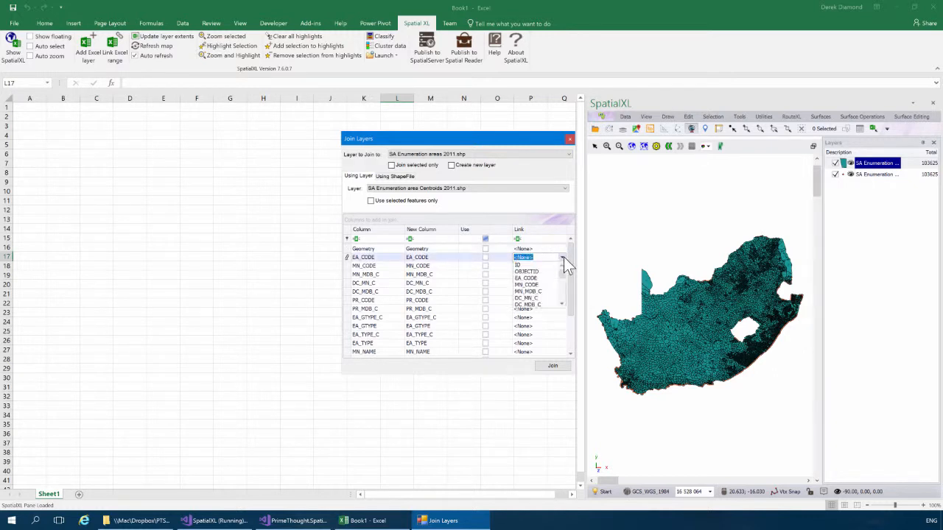
click(533, 279)
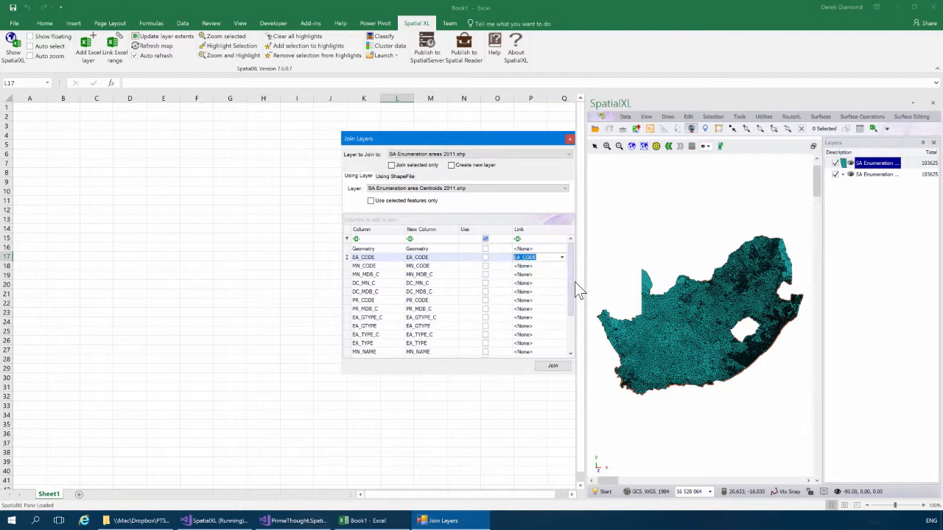
drag(572, 280, 574, 250)
drag(571, 298, 567, 336)
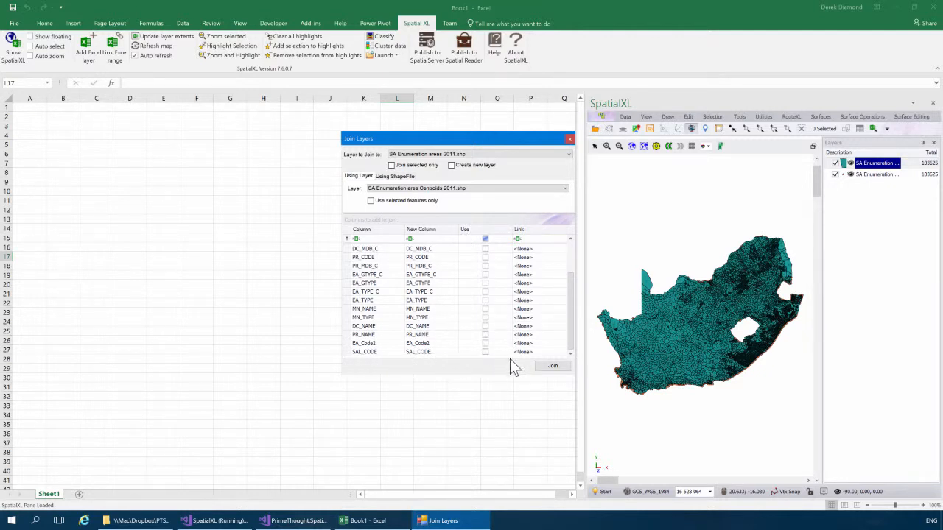
click(484, 353)
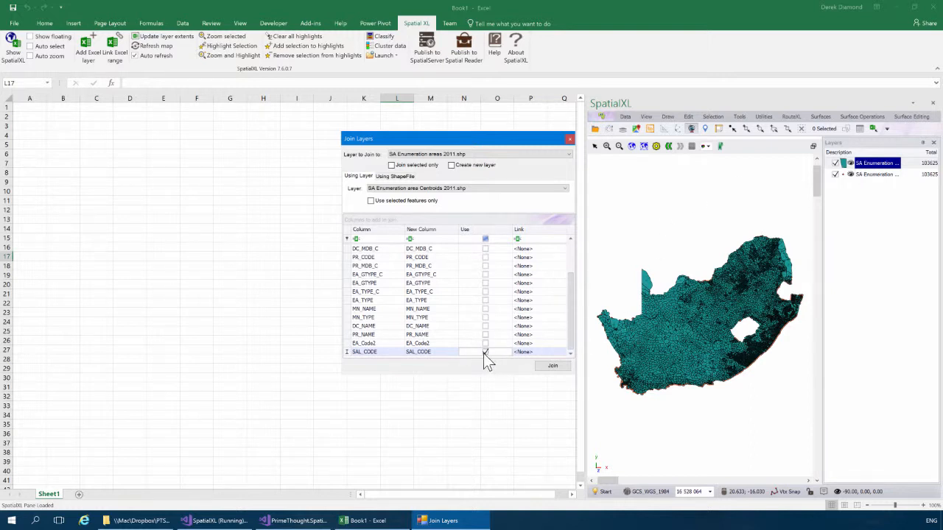
drag(571, 297, 556, 265)
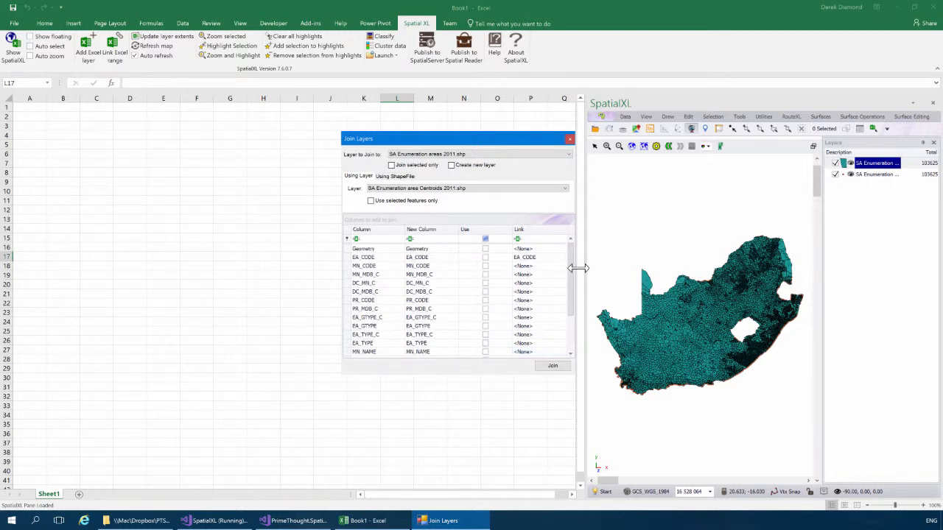
scroll(573, 286, down, 2)
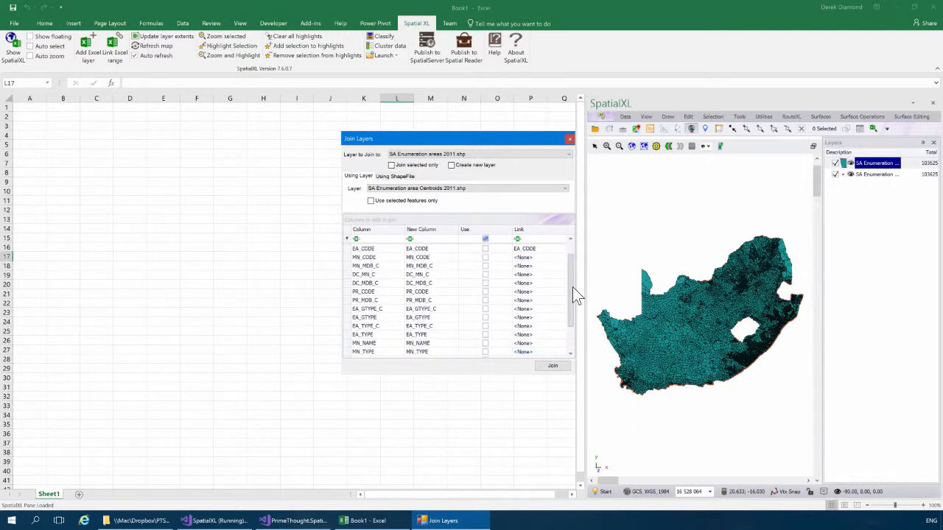
click(553, 369)
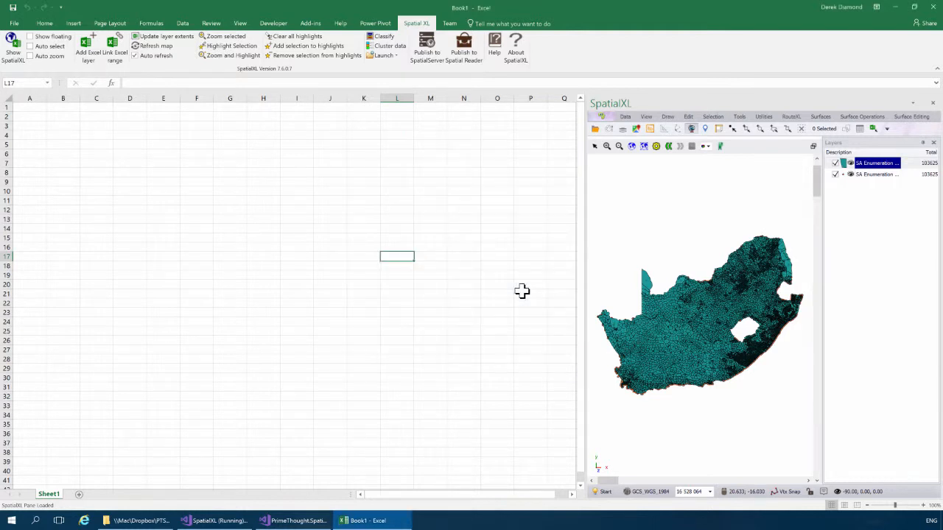
right_click(876, 164)
click(879, 175)
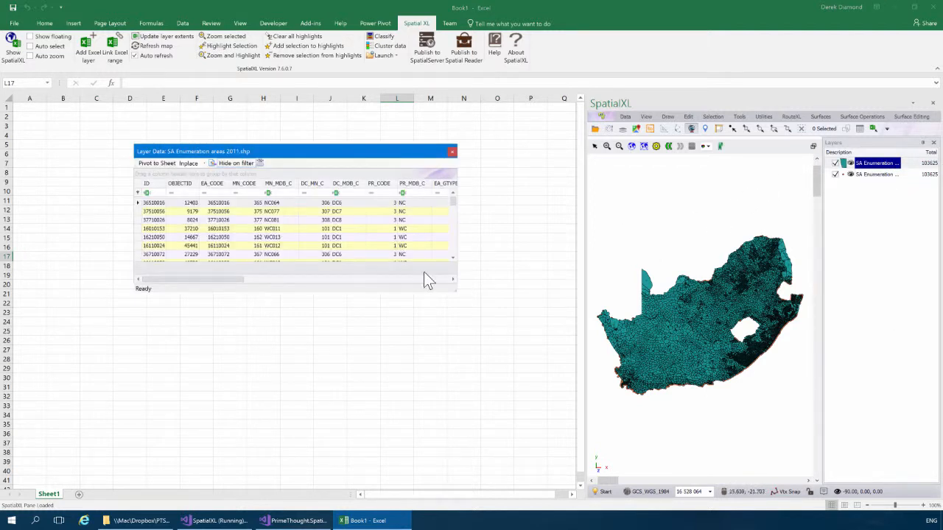
drag(209, 280, 444, 277)
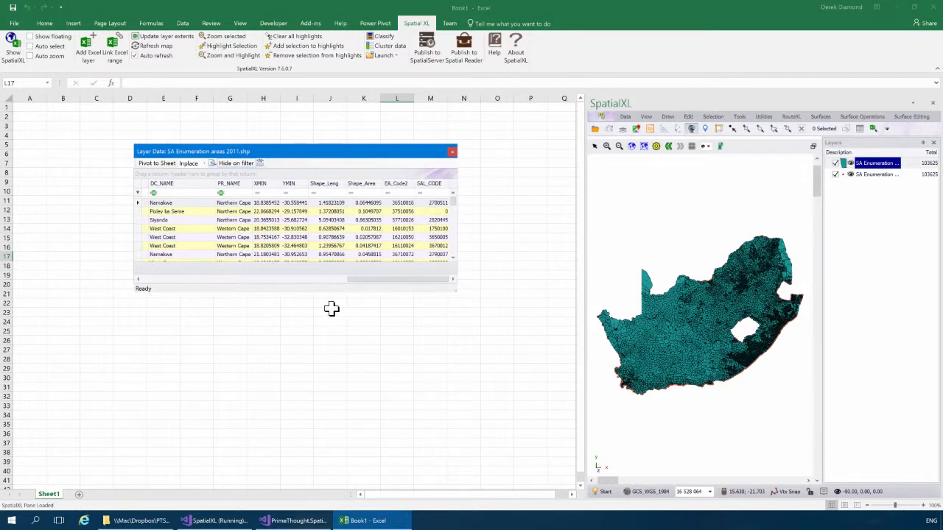
drag(322, 293, 322, 320)
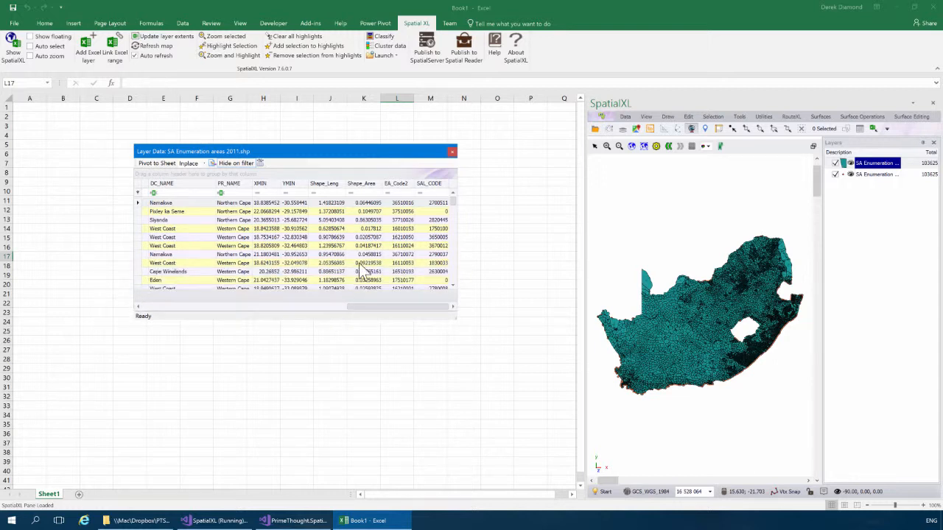
click(452, 153)
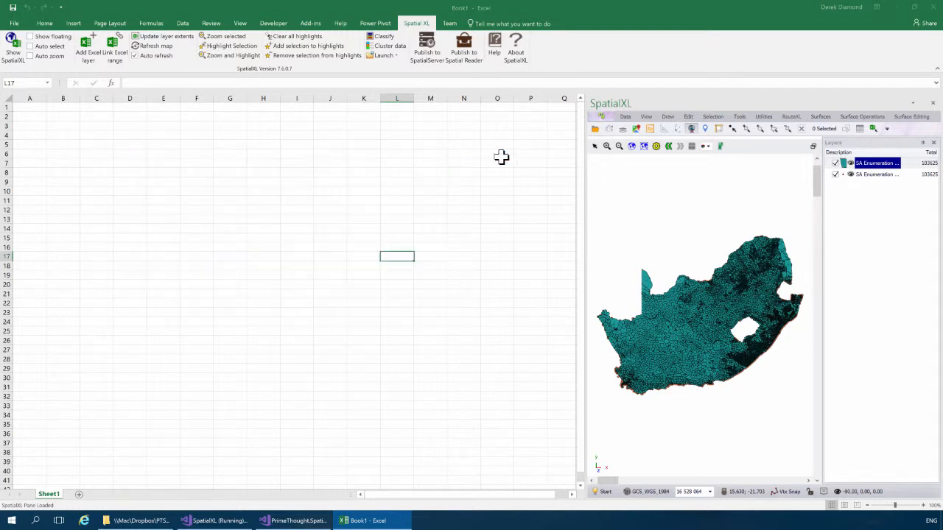
Step: Save the SA Enumeration areas 2011 layer data, now including the joined SAL_CODE column
right_click(872, 168)
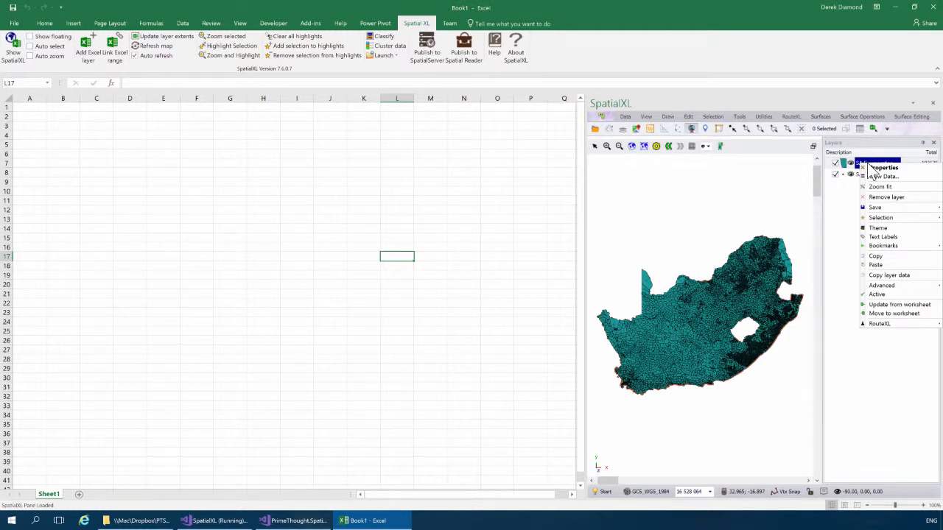
mouse_move(880, 209)
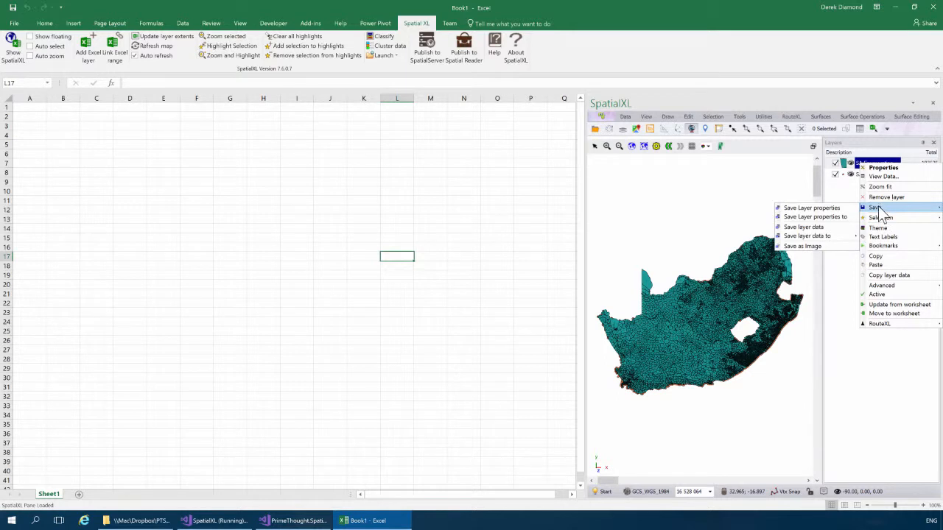
click(816, 228)
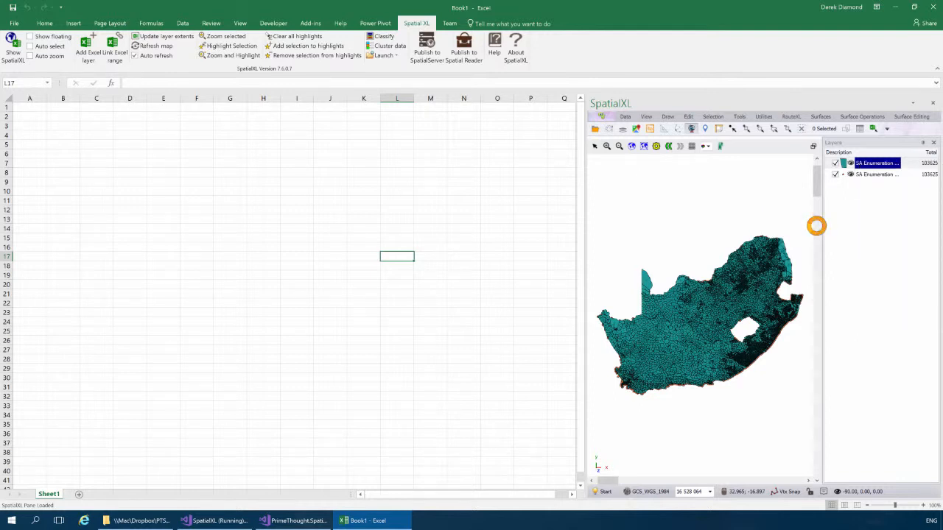